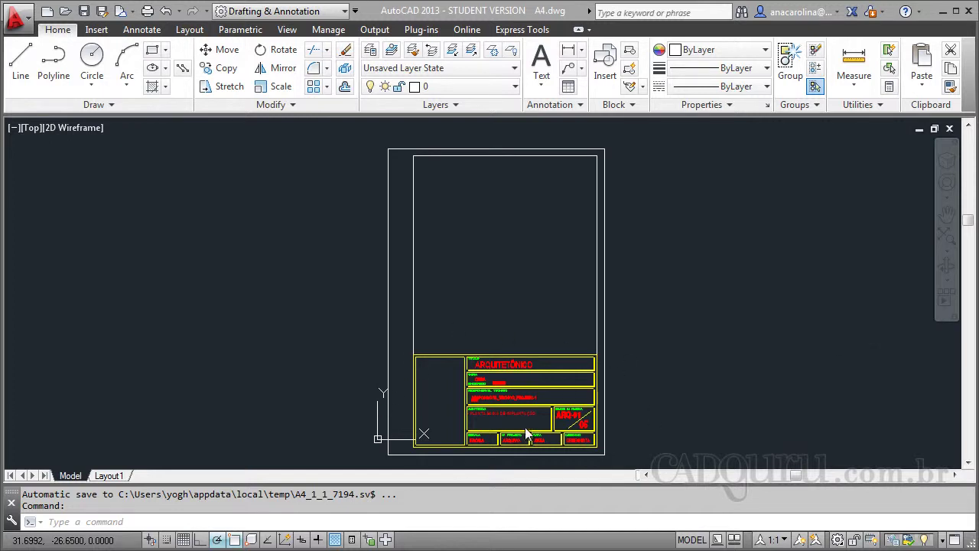
{"action": "scroll", "coordinate": [516, 442], "scroll_direction": "up", "scroll_amount": 4}
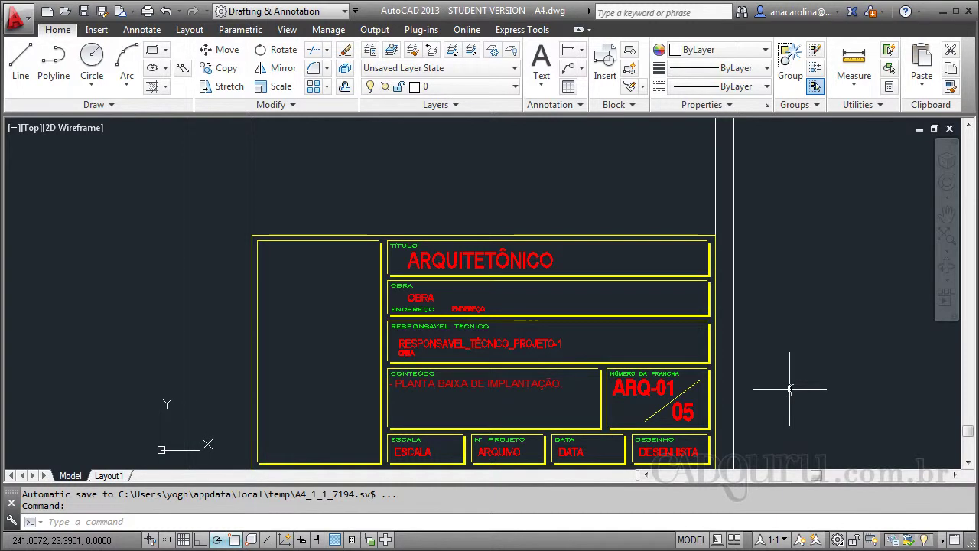
{"action": "scroll", "coordinate": [478, 382], "scroll_direction": "down", "scroll_amount": 5}
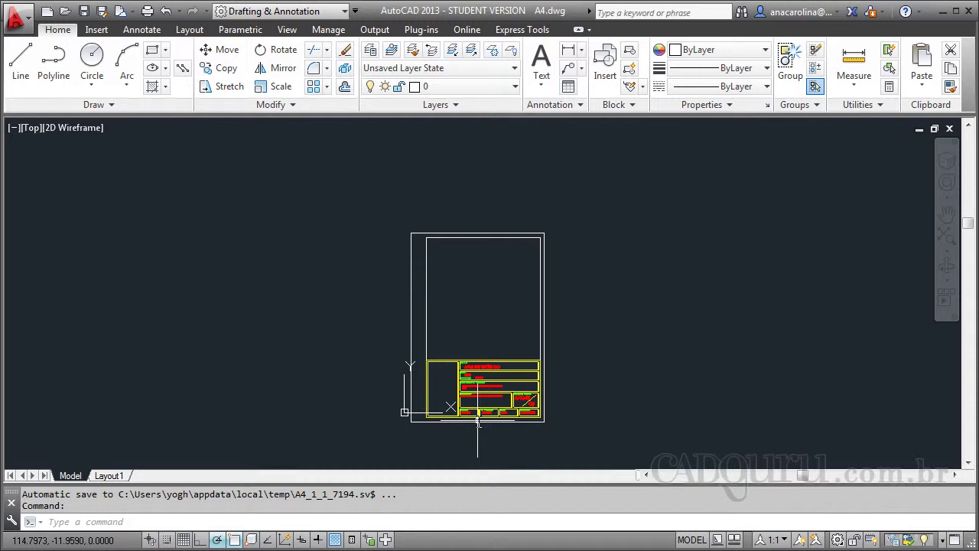
{"action": "scroll", "coordinate": [494, 413], "scroll_direction": "up", "scroll_amount": 4}
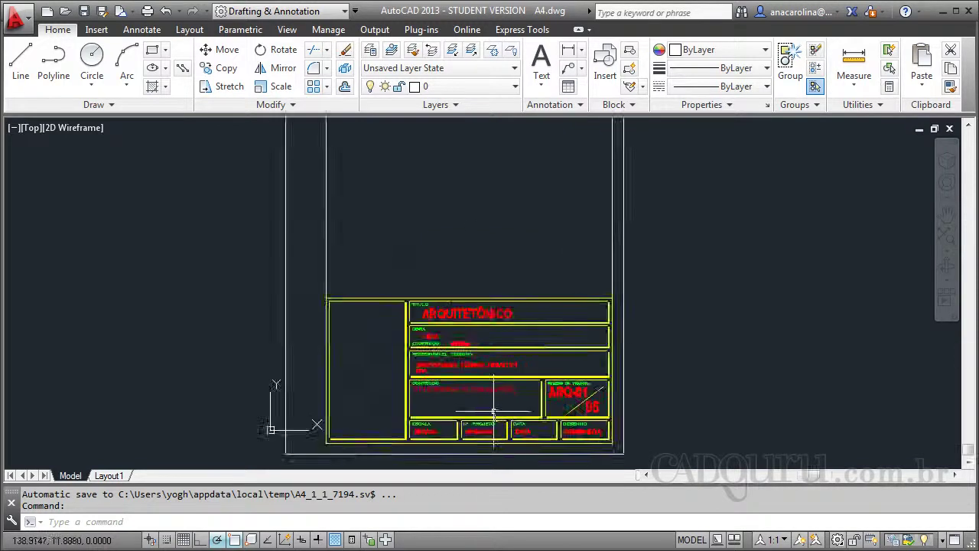
{"action": "scroll", "coordinate": [493, 413], "scroll_direction": "up", "scroll_amount": 2}
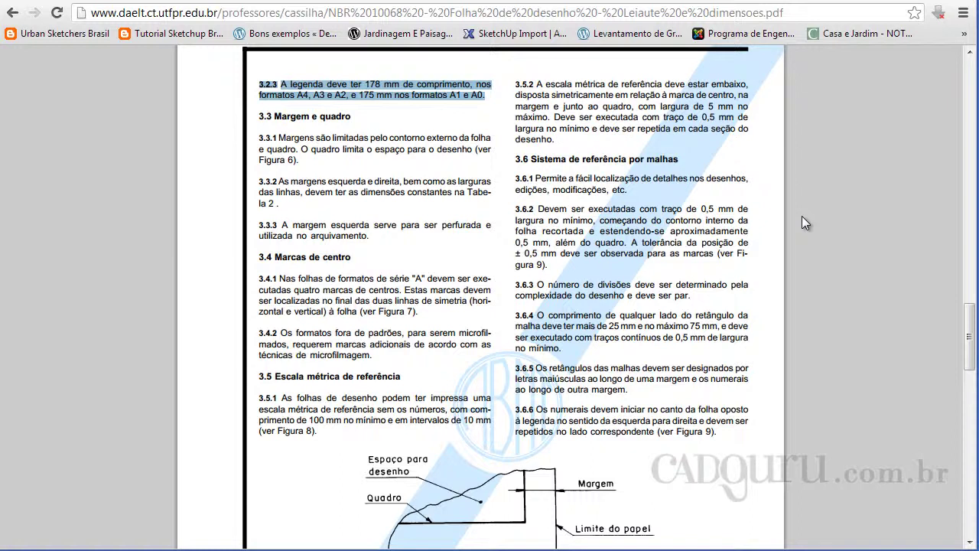
Read clause 3.2.3 on the required title block length in the NBR 10068 PDF in the browser.
{"action": "scroll", "coordinate": [800, 272], "scroll_direction": "up", "scroll_amount": 3}
{"action": "scroll", "coordinate": [337, 268], "scroll_direction": "down", "scroll_amount": 1}
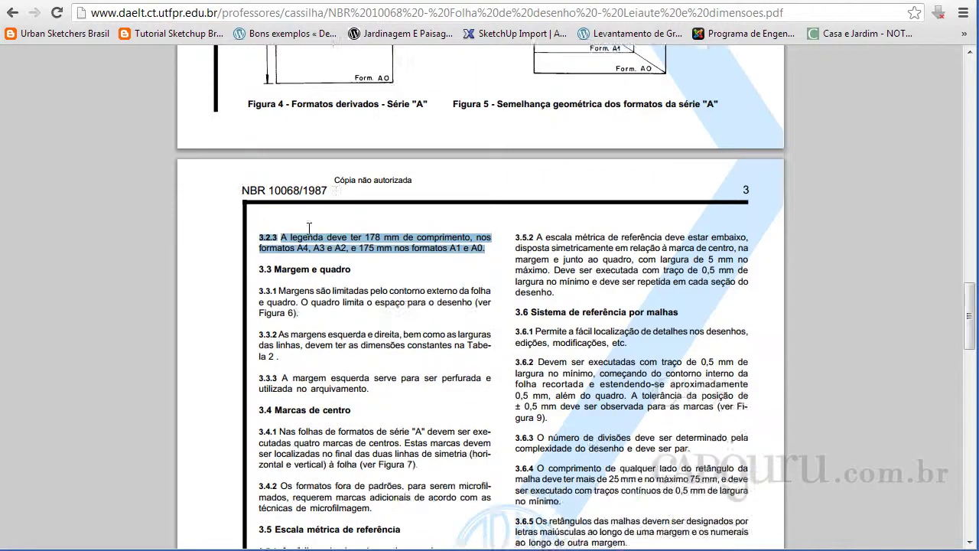
{"action": "scroll", "coordinate": [309, 228], "scroll_direction": "down", "scroll_amount": 1}
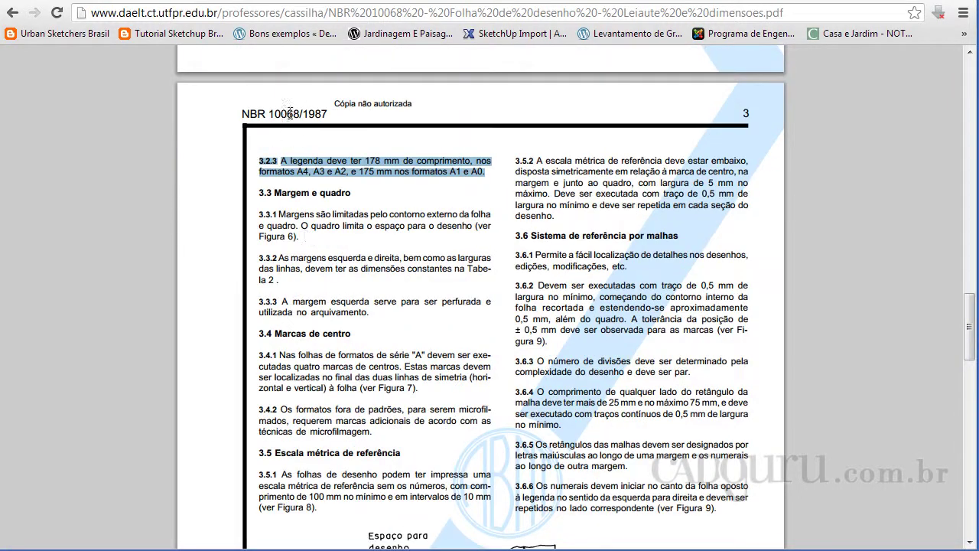
{"action": "scroll", "coordinate": [457, 207], "scroll_direction": "down", "scroll_amount": 1}
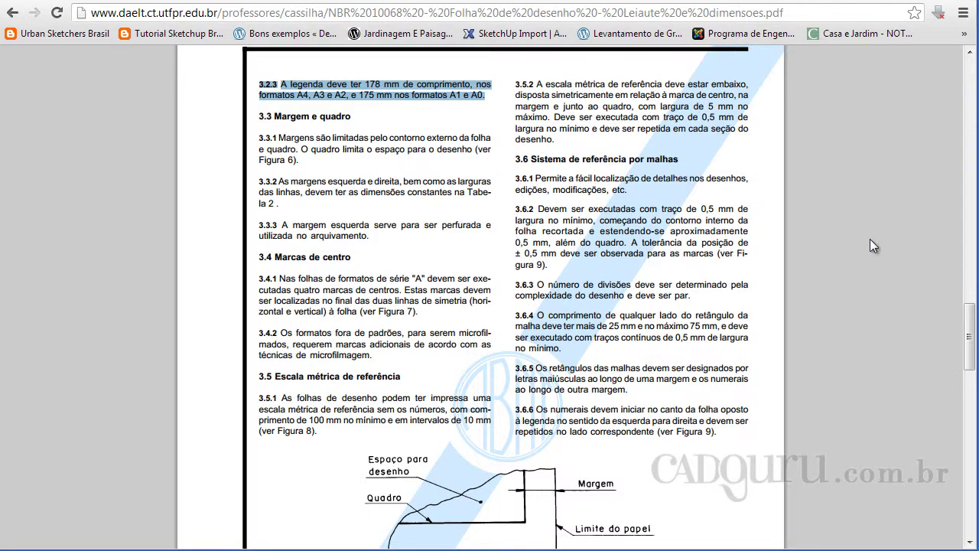
Switch back to AutoCAD and measure the title block's full width along its top edge.
{"action": "mouse_move", "coordinate": [932, 368]}
{"action": "key", "text": "alt+Tab"}
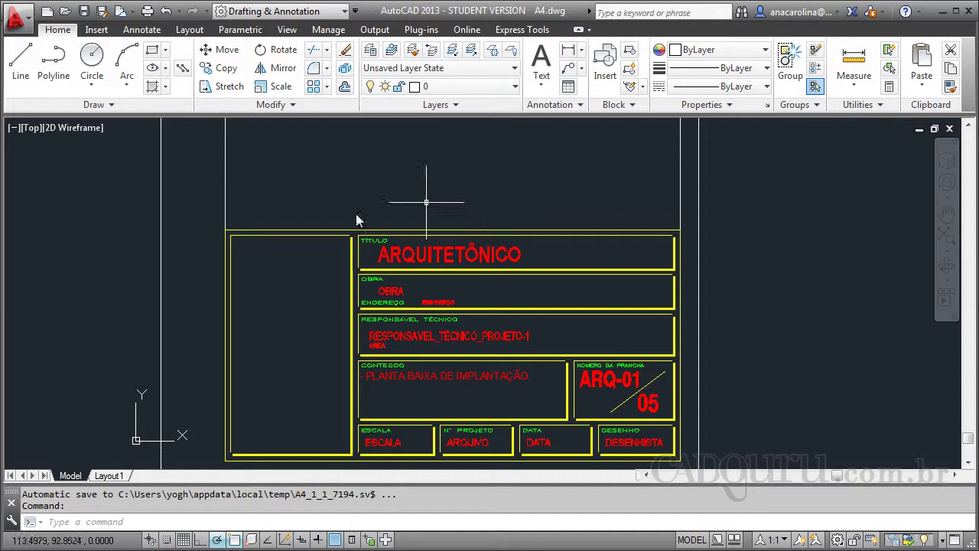
{"action": "type", "text": "d"}
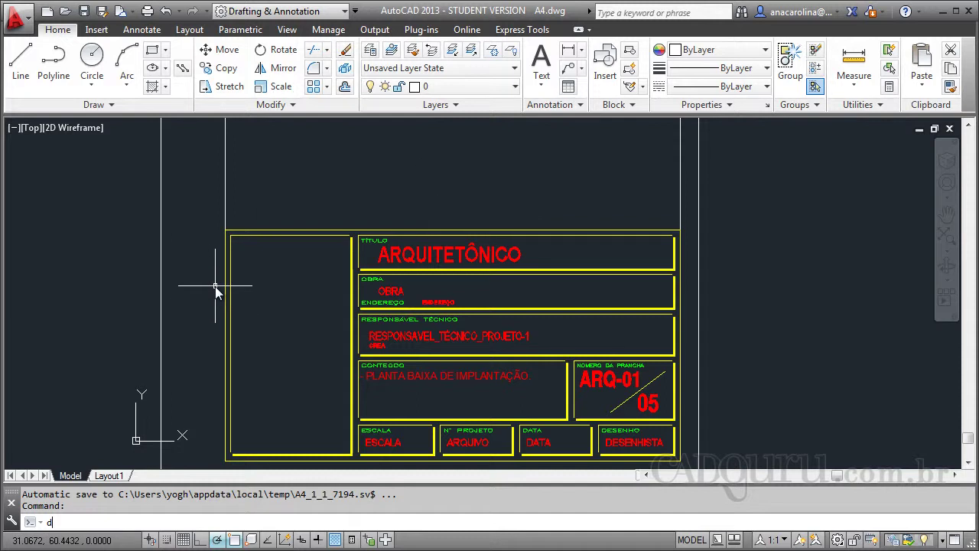
{"action": "type", "text": ": Di"}
{"action": "key", "text": "Return"}
{"action": "left_click", "coordinate": [226, 230]}
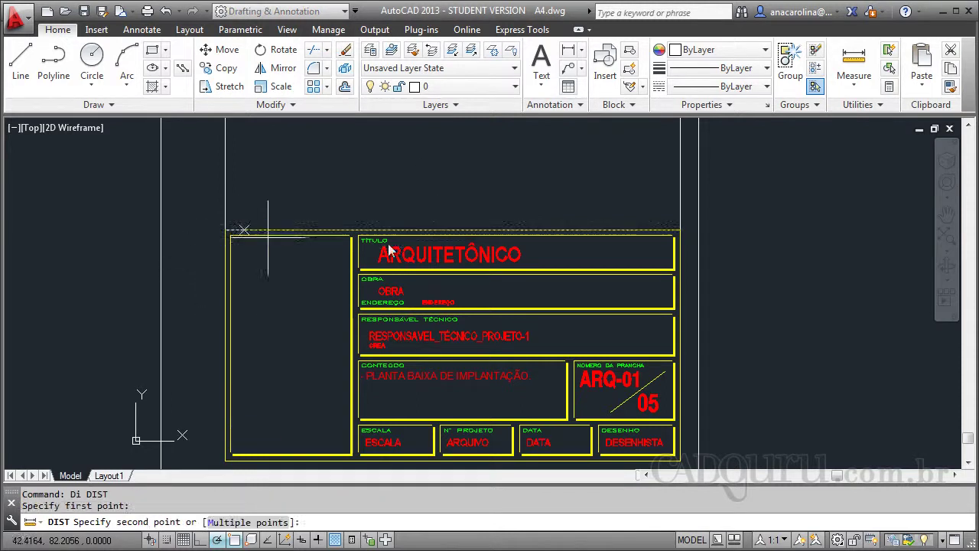
{"action": "left_click", "coordinate": [680, 230]}
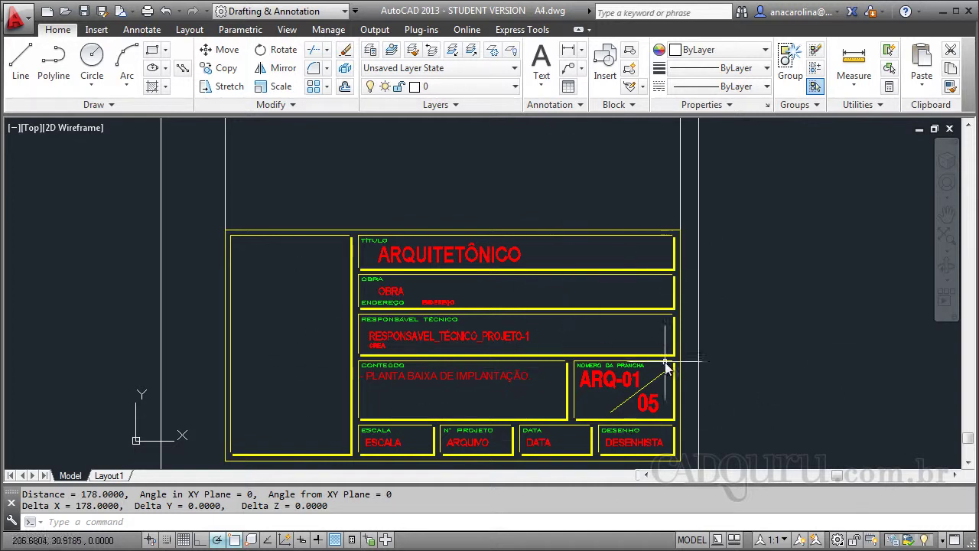
{"action": "scroll", "coordinate": [413, 342], "scroll_direction": "down", "scroll_amount": 2}
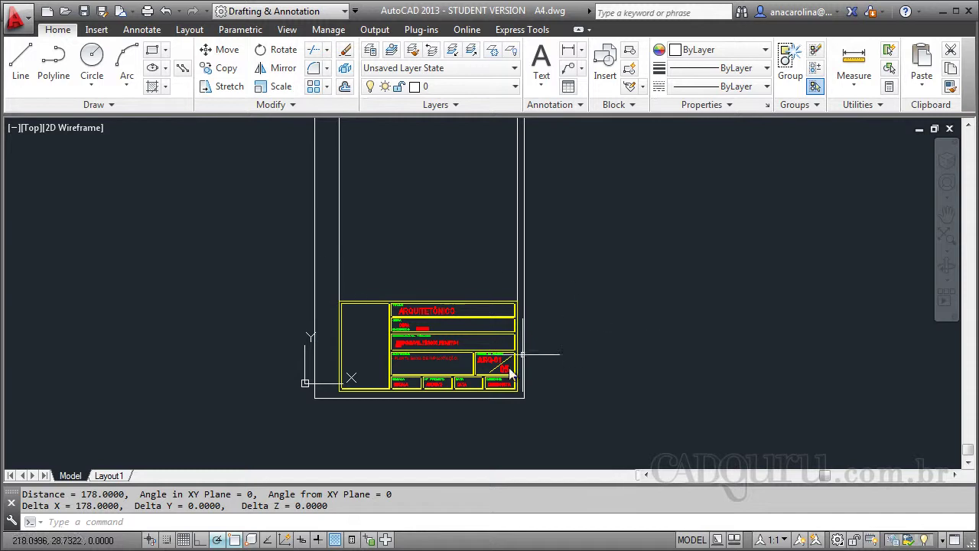
{"action": "scroll", "coordinate": [435, 389], "scroll_direction": "up", "scroll_amount": 3}
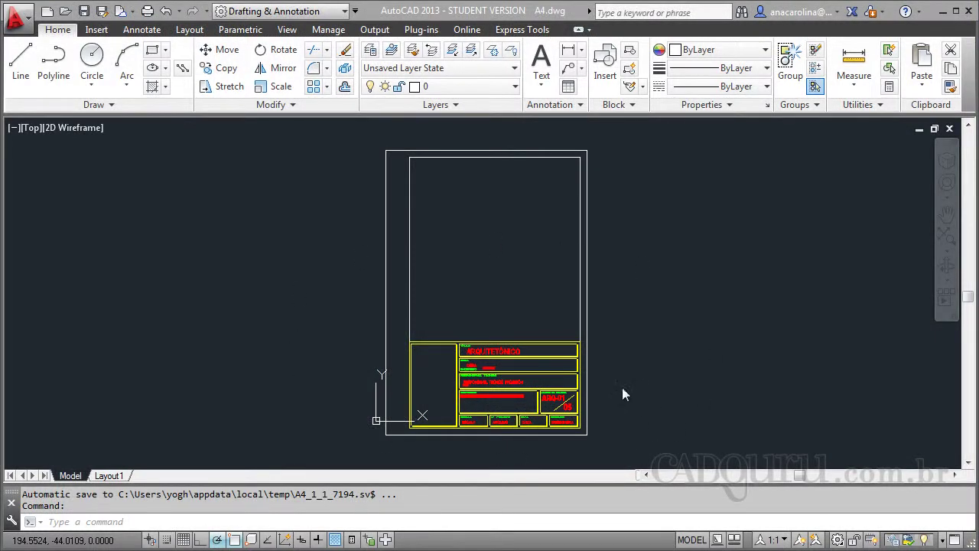
{"action": "scroll", "coordinate": [473, 430], "scroll_direction": "up", "scroll_amount": 3}
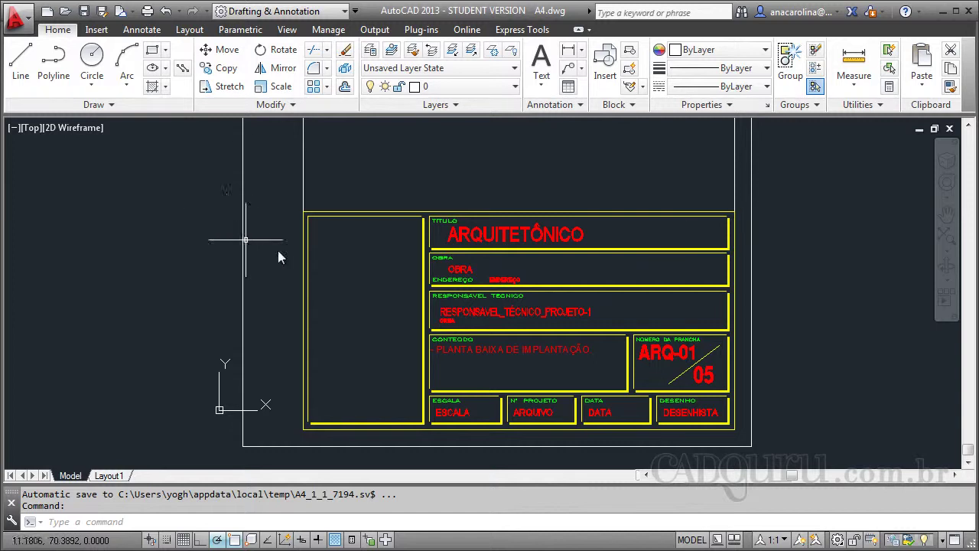
{"action": "scroll", "coordinate": [382, 313], "scroll_direction": "down", "scroll_amount": 4}
{"action": "scroll", "coordinate": [444, 348], "scroll_direction": "down", "scroll_amount": 2}
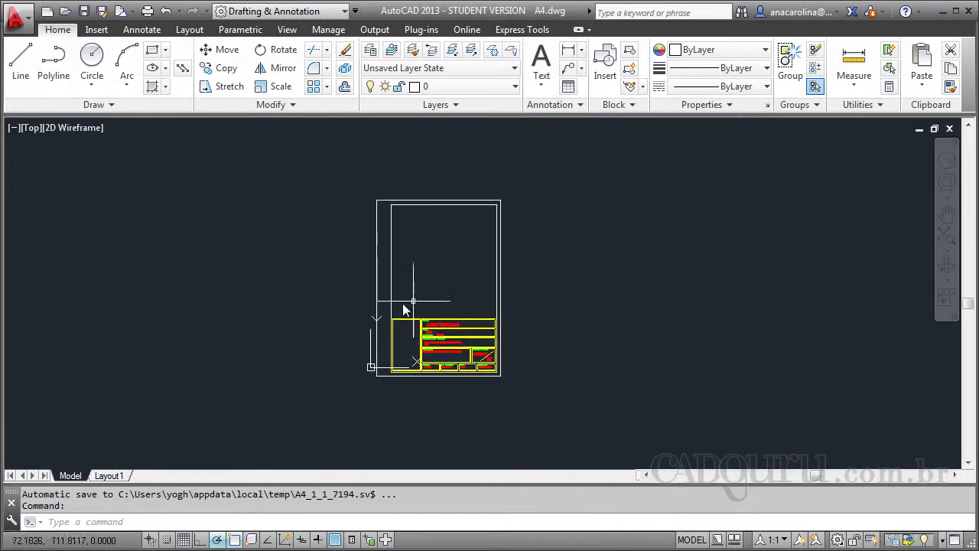
Copy the entire title block of the A4 sheet, including its lines and texts, to the clipboard.
{"action": "scroll", "coordinate": [396, 328], "scroll_direction": "up", "scroll_amount": 4}
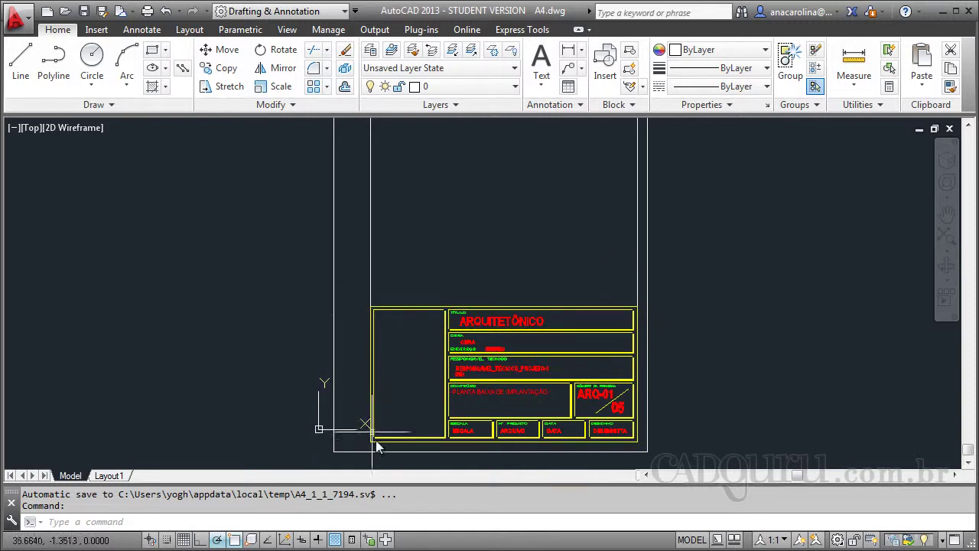
{"action": "mouse_move", "coordinate": [376, 422]}
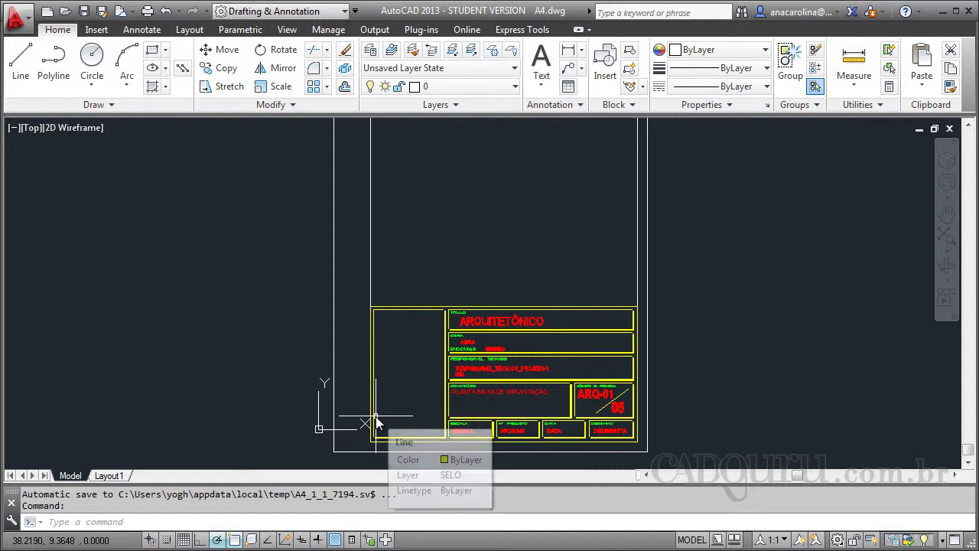
{"action": "key", "text": "ctrl+c"}
{"action": "scroll", "coordinate": [372, 444], "scroll_direction": "up", "scroll_amount": 4}
{"action": "left_click", "coordinate": [340, 453]}
{"action": "scroll", "coordinate": [329, 432], "scroll_direction": "down", "scroll_amount": 4}
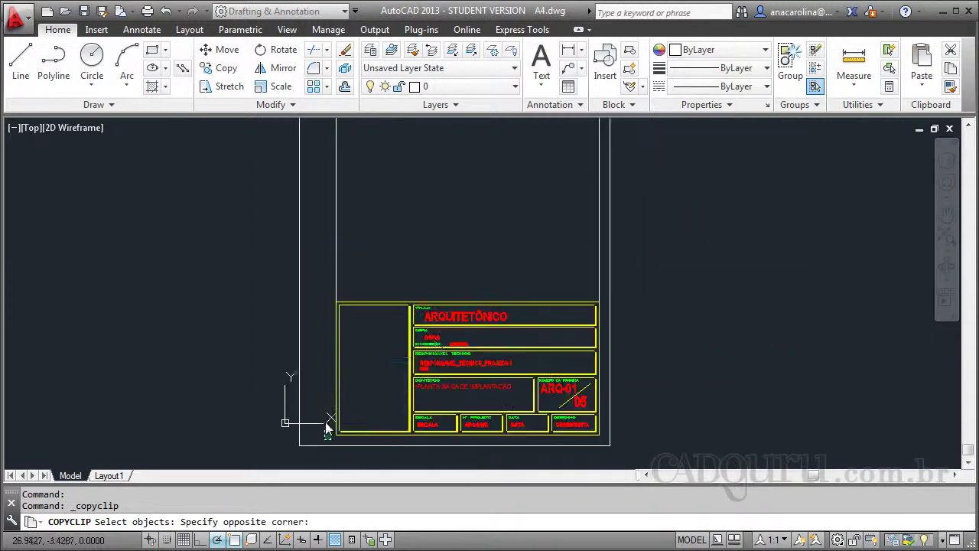
{"action": "left_click", "coordinate": [603, 297]}
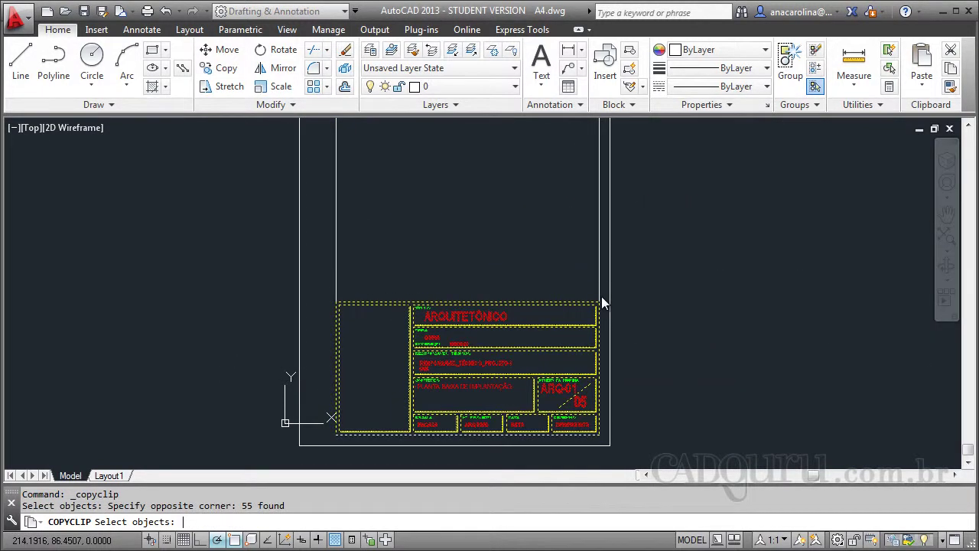
{"action": "key", "text": "Return"}
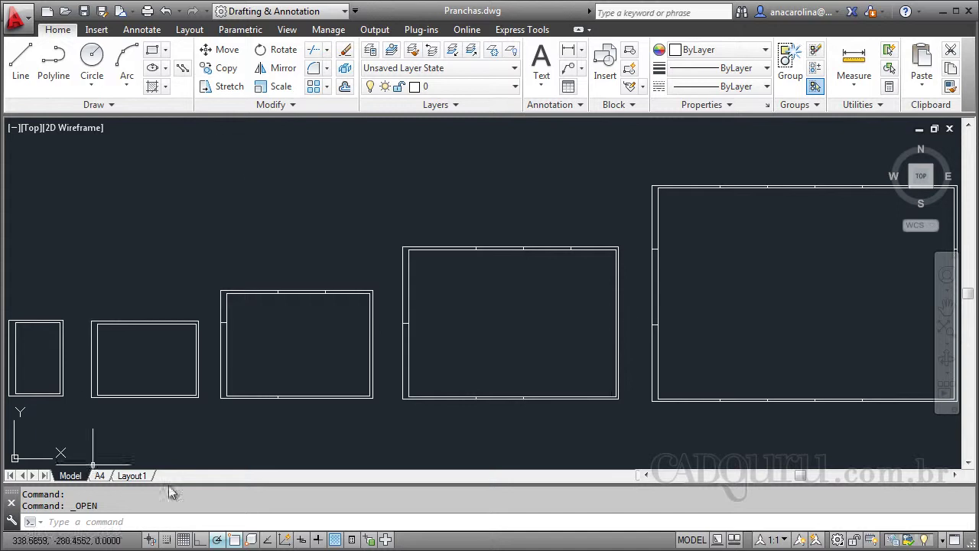
Switch to Pranchas.dwg and paste the title block at the lower-left inner corner of the A4 frame.
{"action": "scroll", "coordinate": [3, 389], "scroll_direction": "up", "scroll_amount": 2}
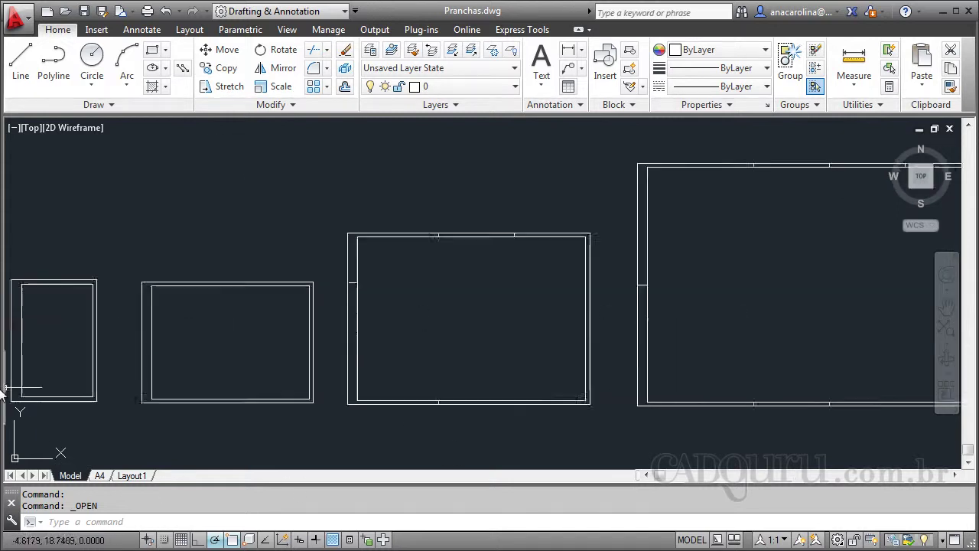
{"action": "scroll", "coordinate": [39, 386], "scroll_direction": "up", "scroll_amount": 5}
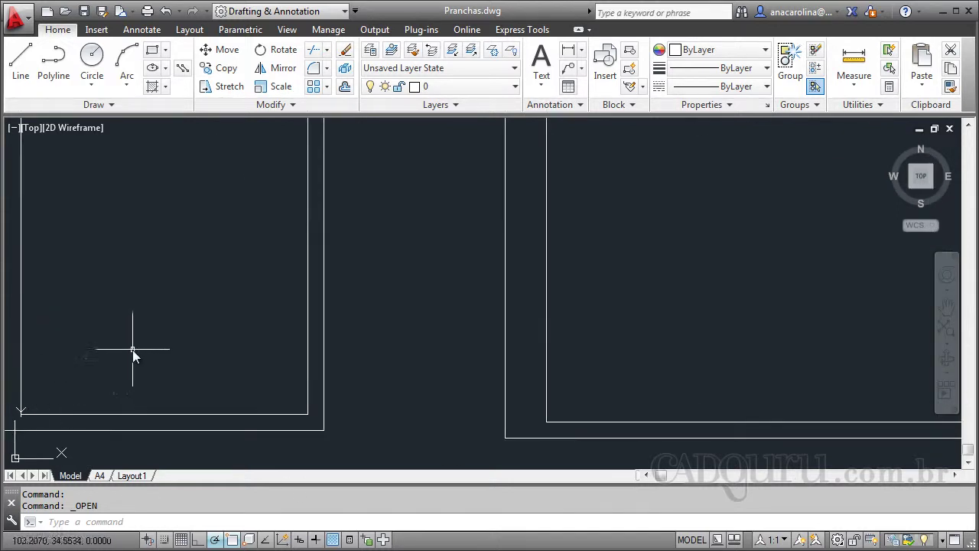
{"action": "scroll", "coordinate": [87, 349], "scroll_direction": "down", "scroll_amount": 2}
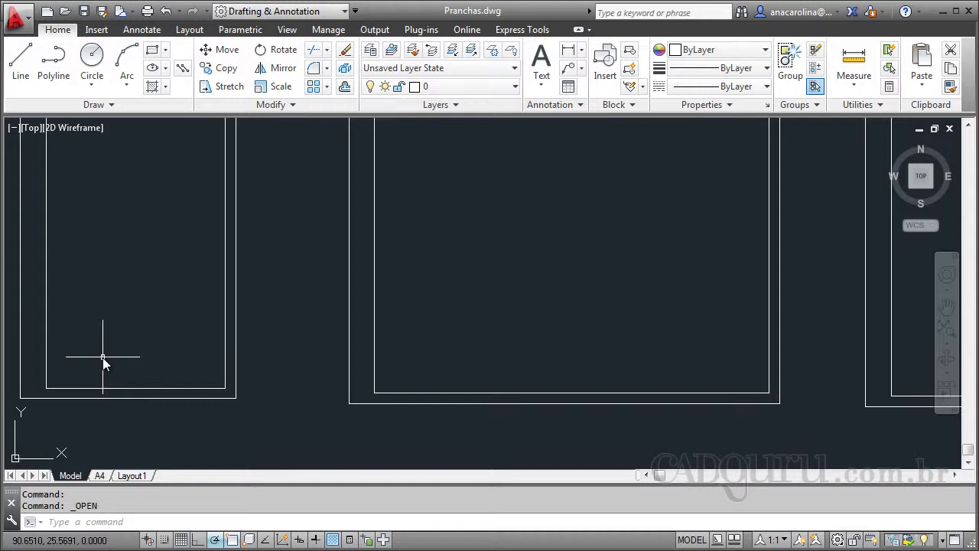
{"action": "key", "text": "ctrl+v"}
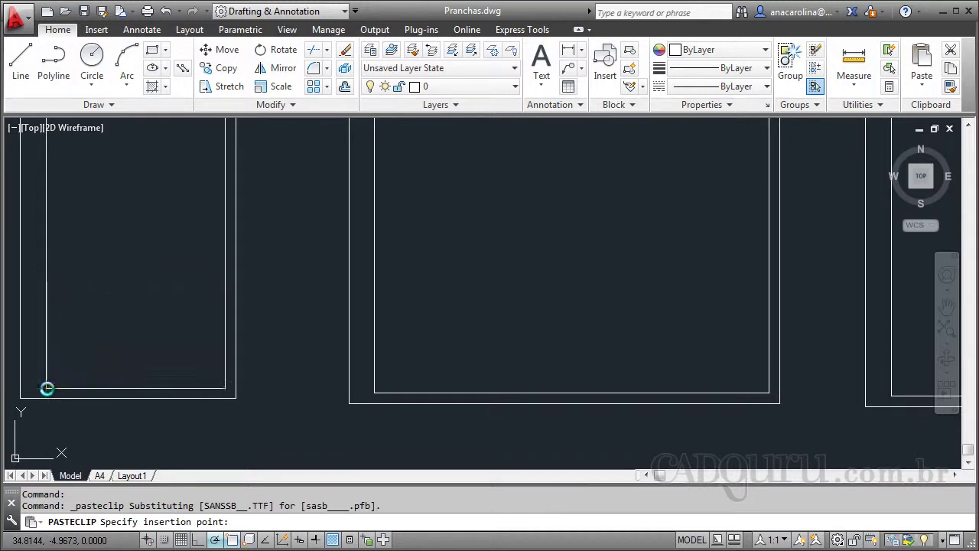
Paste a title block copy into the second sheet frame and move it to the frame's lower-right inner corner.
{"action": "scroll", "coordinate": [137, 344], "scroll_direction": "down", "scroll_amount": 2}
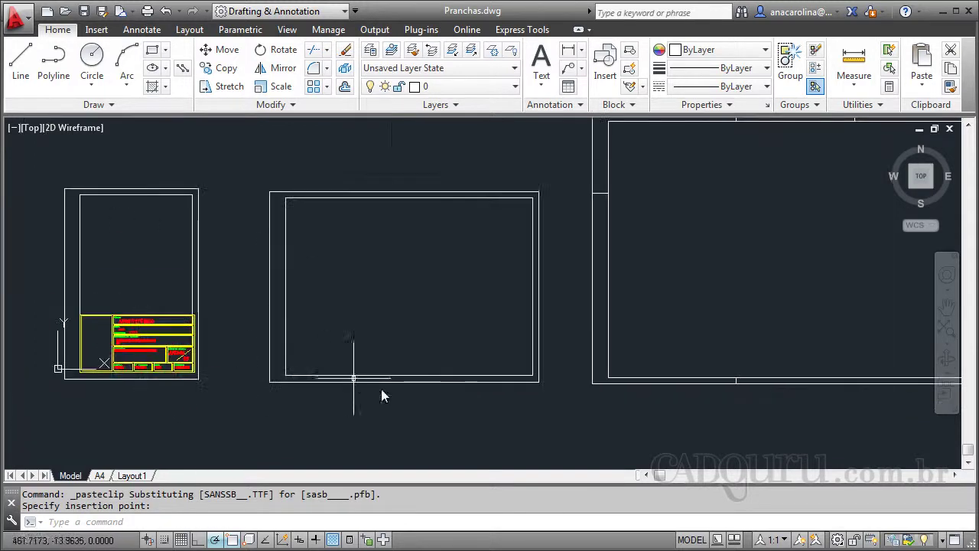
{"action": "left_click", "coordinate": [379, 350]}
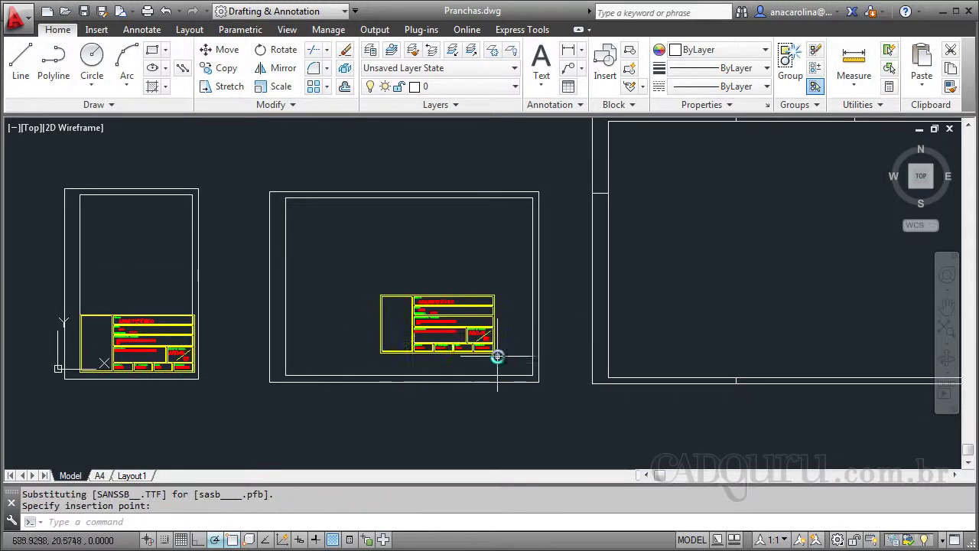
{"action": "scroll", "coordinate": [498, 354], "scroll_direction": "up", "scroll_amount": 3}
{"action": "type", "text": "m"}
{"action": "key", "text": "Return"}
{"action": "left_click", "coordinate": [143, 377]}
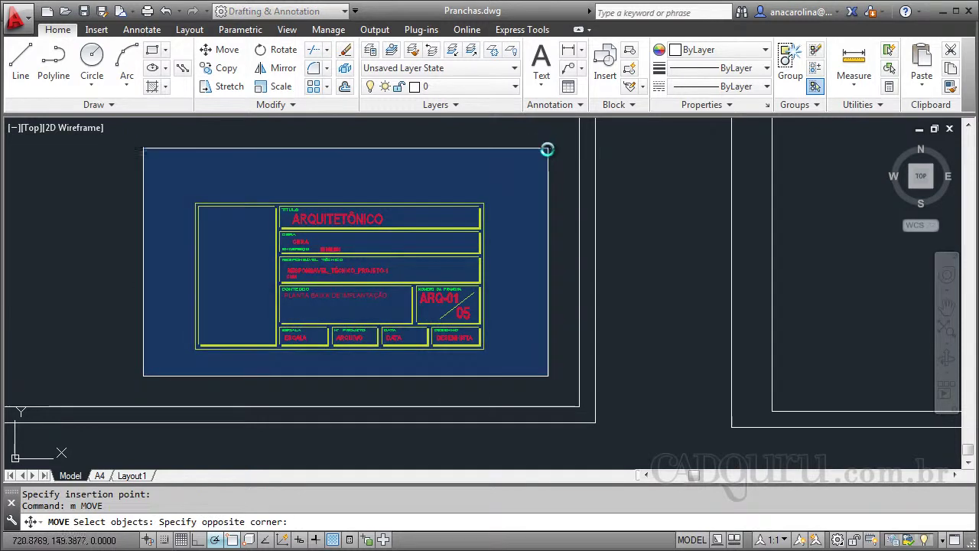
{"action": "left_click", "coordinate": [548, 142]}
{"action": "key", "text": "Return"}
{"action": "left_click", "coordinate": [484, 356]}
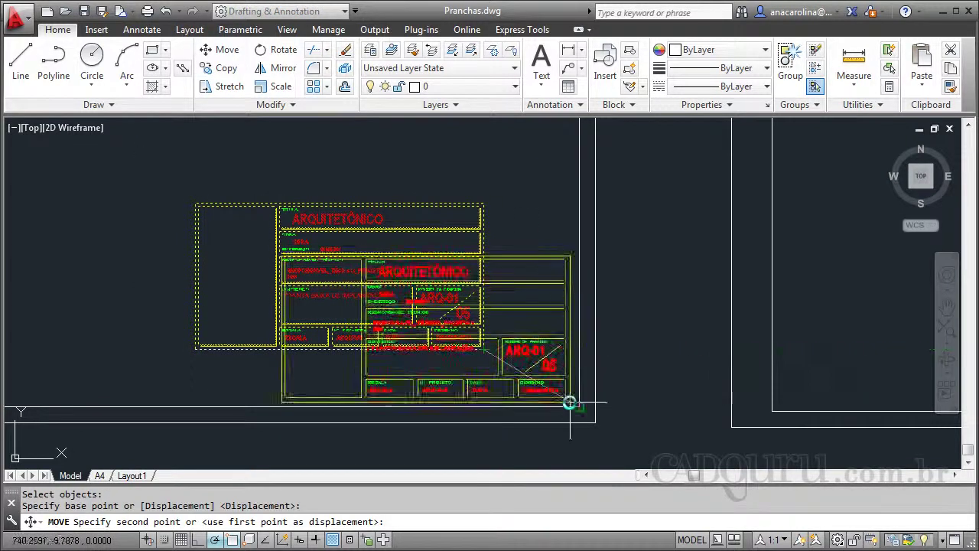
{"action": "scroll", "coordinate": [536, 383], "scroll_direction": "down", "scroll_amount": 4}
{"action": "left_click", "coordinate": [463, 380]}
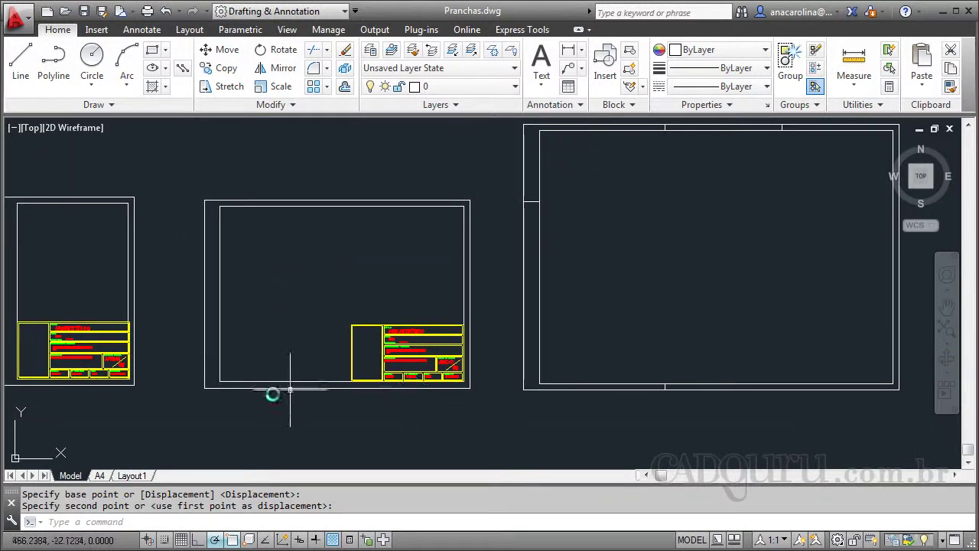
Paste another copy of the title block inside the third sheet frame.
{"action": "scroll", "coordinate": [290, 395], "scroll_direction": "down", "scroll_amount": 2}
{"action": "scroll", "coordinate": [765, 368], "scroll_direction": "up", "scroll_amount": 3}
{"action": "key", "text": "ctrl+v"}
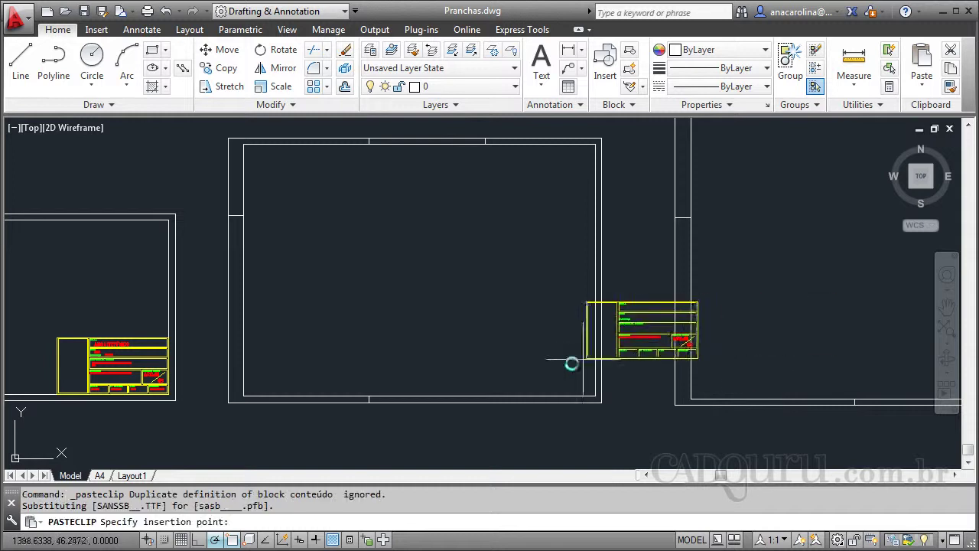
{"action": "scroll", "coordinate": [613, 380], "scroll_direction": "up", "scroll_amount": 4}
{"action": "left_click", "coordinate": [561, 375]}
Move the third sheet's title block by its lower-right corner to the lower-right inner corner of the frame.
{"action": "type", "text": "m"}
{"action": "key", "text": "Return"}
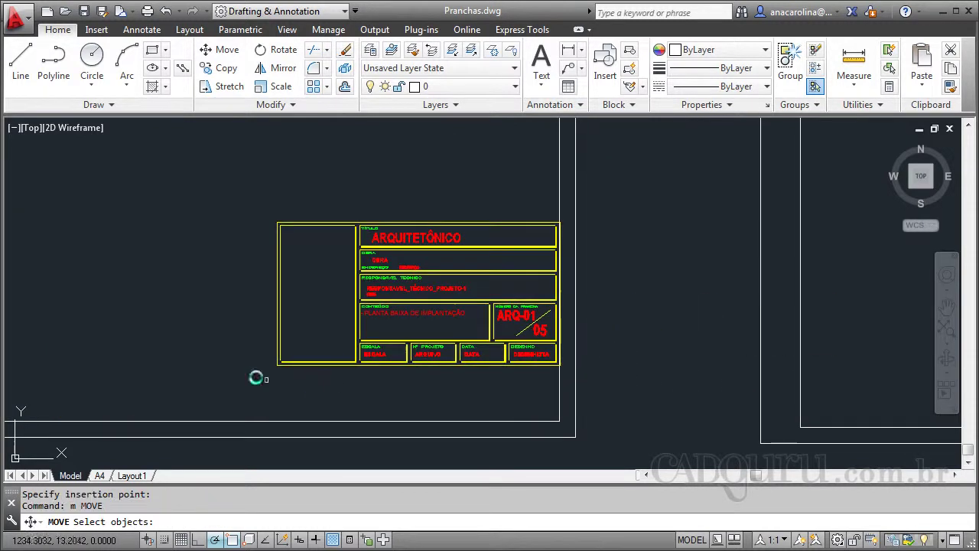
{"action": "left_click", "coordinate": [205, 379]}
{"action": "left_click", "coordinate": [639, 191]}
{"action": "scroll", "coordinate": [547, 359], "scroll_direction": "up", "scroll_amount": 3}
{"action": "key", "text": "Return"}
{"action": "left_click", "coordinate": [573, 376]}
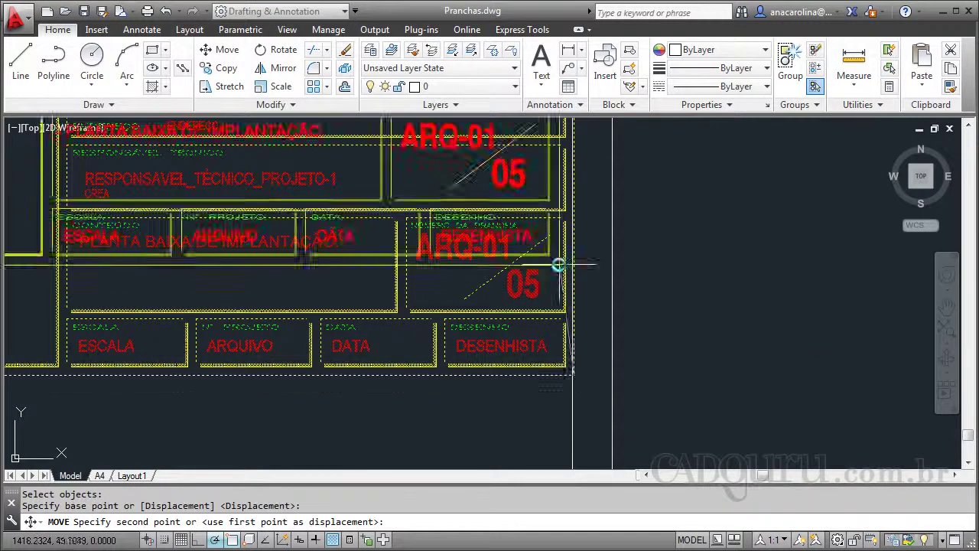
{"action": "scroll", "coordinate": [564, 426], "scroll_direction": "down", "scroll_amount": 2}
{"action": "scroll", "coordinate": [566, 421], "scroll_direction": "up", "scroll_amount": 1}
{"action": "scroll", "coordinate": [566, 420], "scroll_direction": "down", "scroll_amount": 5}
{"action": "left_click", "coordinate": [393, 316]}
Paste another copy of the title block inside the fourth sheet frame.
{"action": "scroll", "coordinate": [265, 372], "scroll_direction": "down", "scroll_amount": 3}
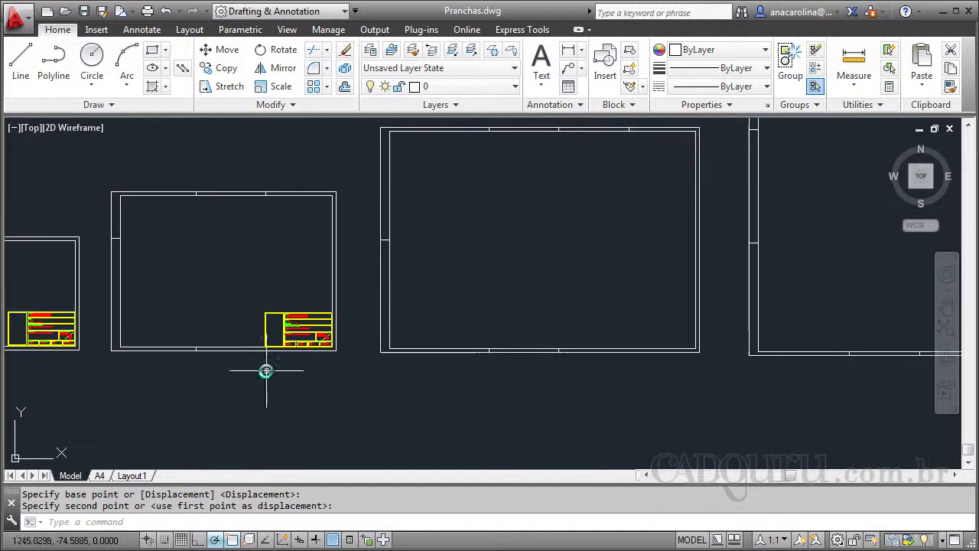
{"action": "key", "text": "ctrl+v"}
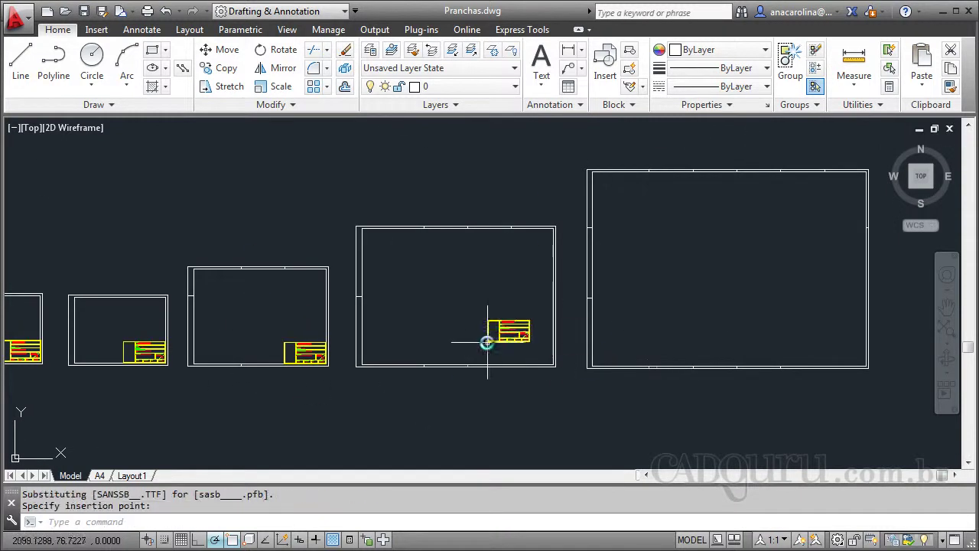
{"action": "scroll", "coordinate": [547, 365], "scroll_direction": "up", "scroll_amount": 5}
{"action": "left_click", "coordinate": [348, 295]}
Move the fourth sheet's title block by its lower-right corner to the lower-right inner corner of the frame.
{"action": "type", "text": "m"}
{"action": "key", "text": "Return"}
{"action": "left_click", "coordinate": [258, 309]}
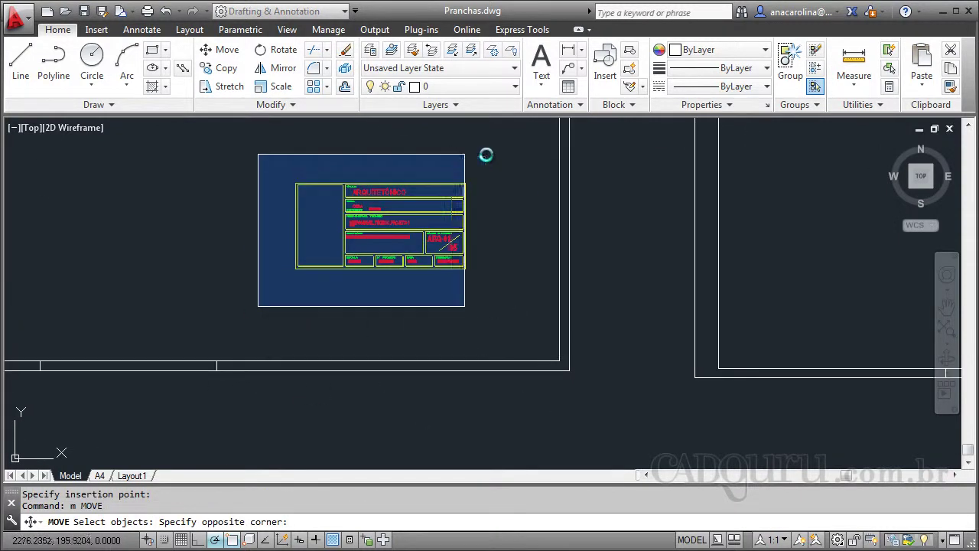
{"action": "left_click", "coordinate": [518, 176]}
{"action": "key", "text": "Return"}
{"action": "left_click", "coordinate": [465, 268]}
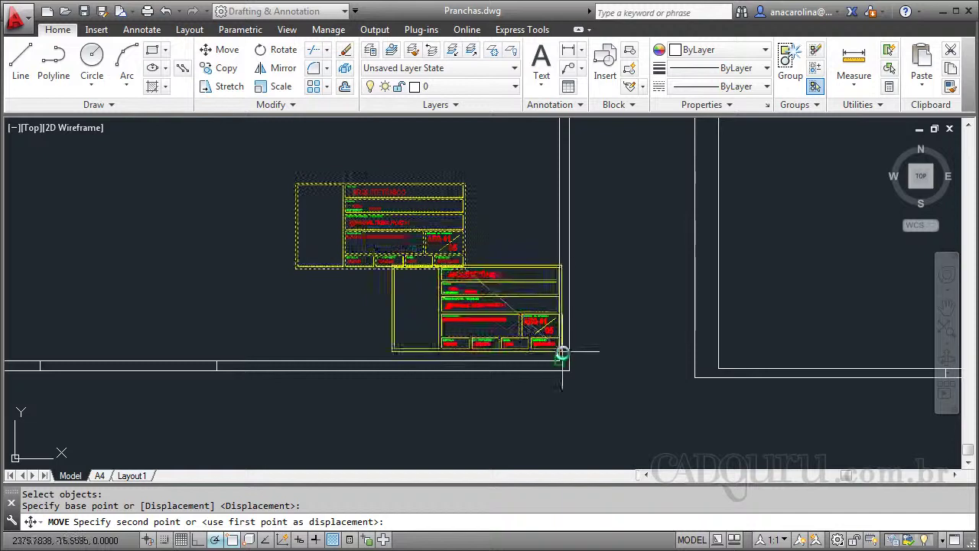
{"action": "left_click", "coordinate": [559, 361]}
Paste another copy of the title block inside the fifth and largest sheet frame.
{"action": "scroll", "coordinate": [82, 315], "scroll_direction": "down", "scroll_amount": 3}
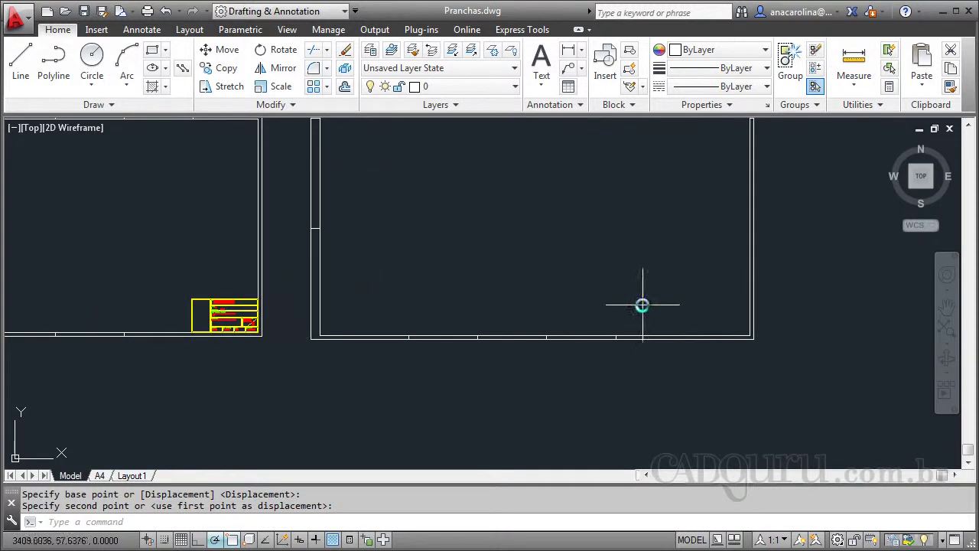
{"action": "key", "text": "ctrl+v"}
{"action": "scroll", "coordinate": [694, 320], "scroll_direction": "up", "scroll_amount": 3}
{"action": "scroll", "coordinate": [694, 320], "scroll_direction": "down", "scroll_amount": 4}
{"action": "left_click", "coordinate": [605, 306]}
Move the fifth sheet's title block by its lower-right corner to the lower-right inner corner of the frame.
{"action": "type", "text": "m"}
{"action": "key", "text": "Return"}
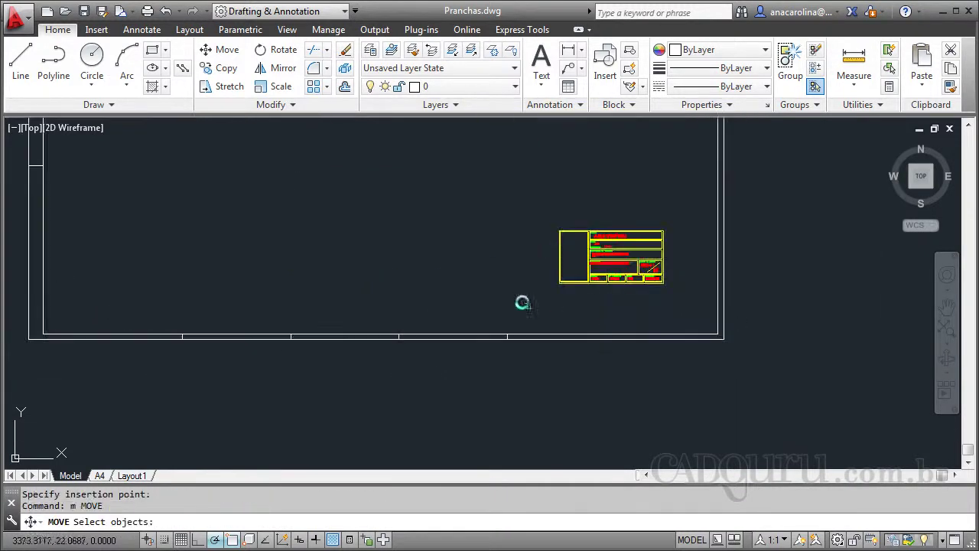
{"action": "left_click", "coordinate": [525, 306]}
{"action": "left_click", "coordinate": [706, 201]}
{"action": "scroll", "coordinate": [670, 247], "scroll_direction": "up", "scroll_amount": 4}
{"action": "key", "text": "Return"}
{"action": "left_click", "coordinate": [659, 335]}
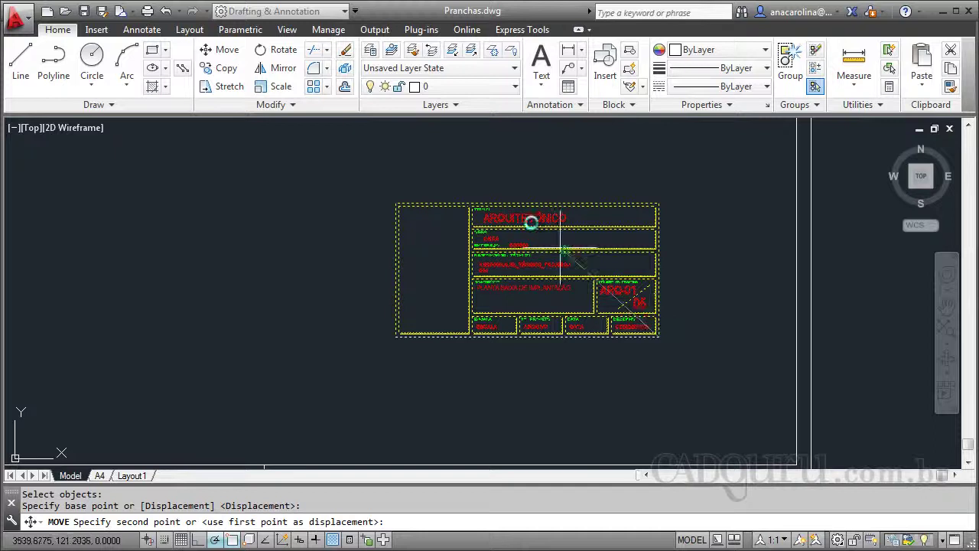
{"action": "scroll", "coordinate": [656, 356], "scroll_direction": "up", "scroll_amount": 2}
{"action": "left_click", "coordinate": [750, 386]}
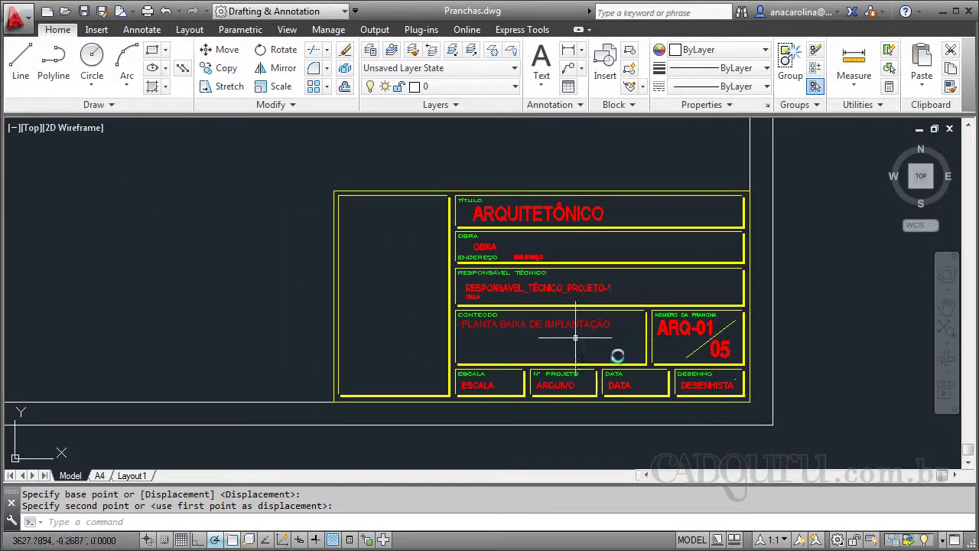
Review the title block's position and relative size in all five sheet frames, from the smallest to the largest.
{"action": "scroll", "coordinate": [715, 376], "scroll_direction": "down", "scroll_amount": 5}
{"action": "scroll", "coordinate": [735, 355], "scroll_direction": "down", "scroll_amount": 3}
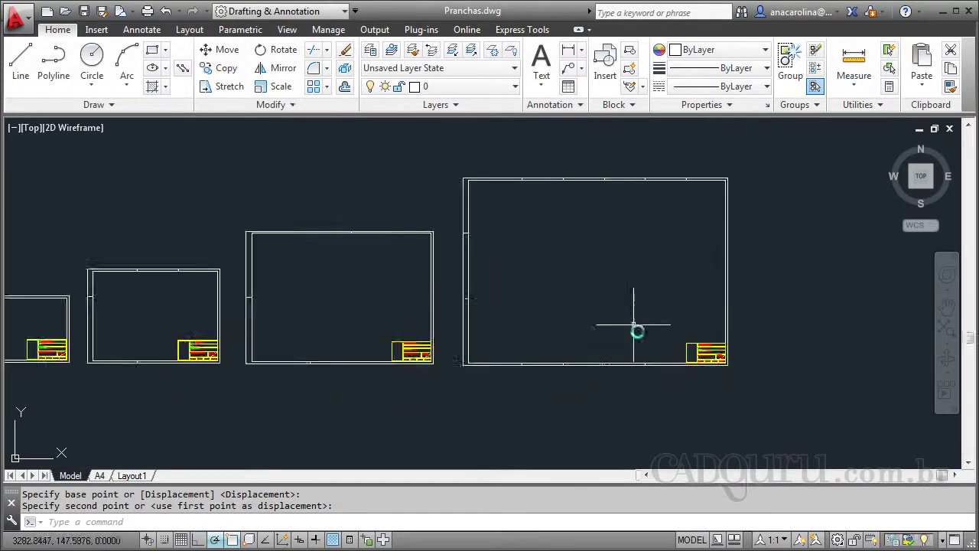
{"action": "scroll", "coordinate": [634, 328], "scroll_direction": "down", "scroll_amount": 1}
{"action": "scroll", "coordinate": [466, 328], "scroll_direction": "up", "scroll_amount": 1}
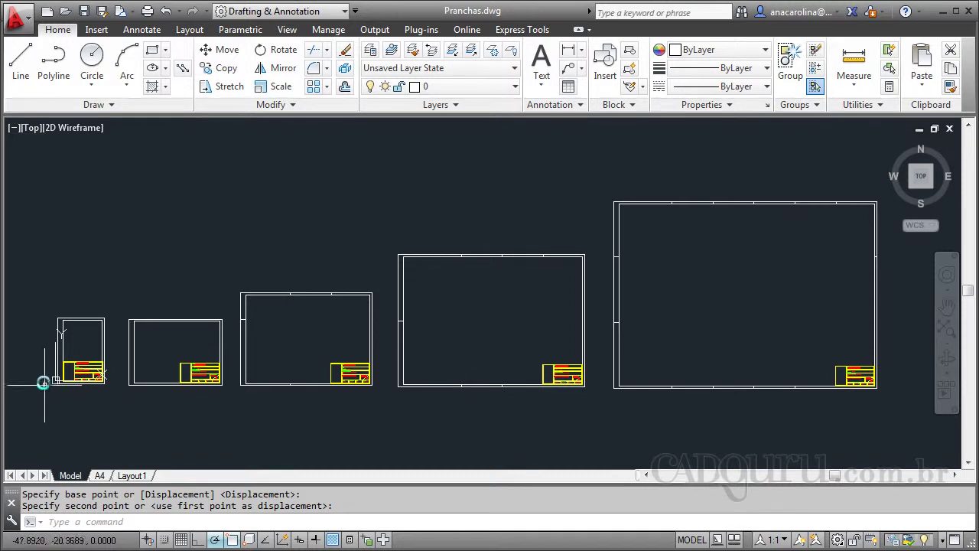
{"action": "scroll", "coordinate": [44, 383], "scroll_direction": "up", "scroll_amount": 3}
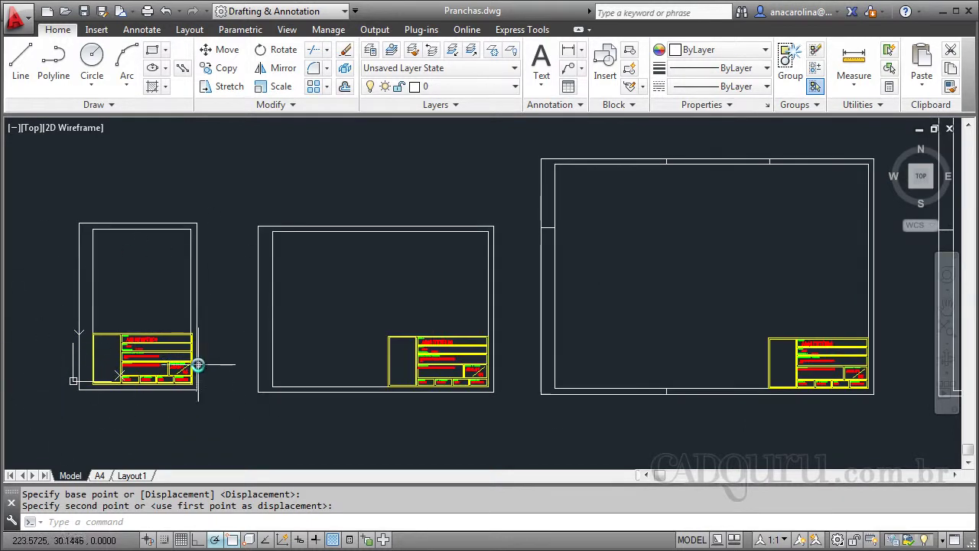
{"action": "scroll", "coordinate": [122, 353], "scroll_direction": "up", "scroll_amount": 2}
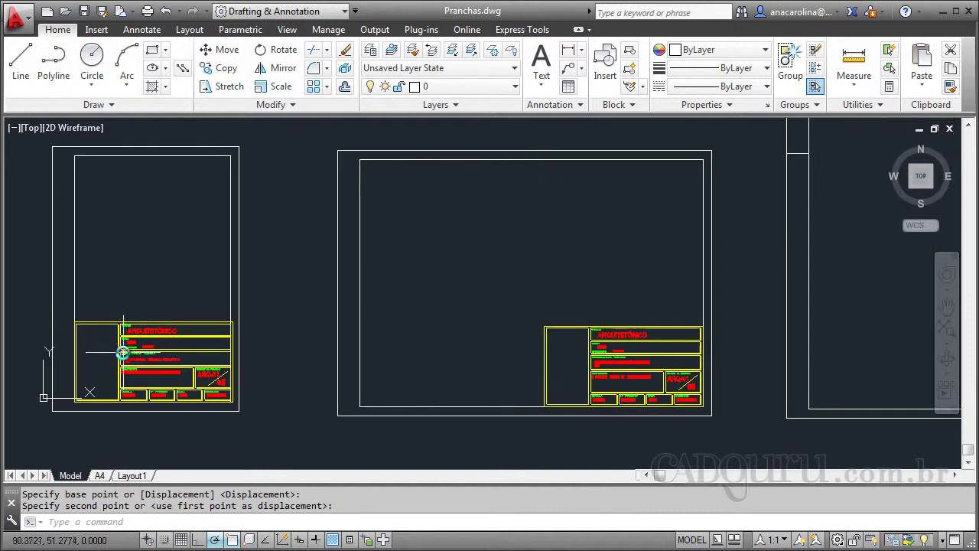
{"action": "scroll", "coordinate": [169, 319], "scroll_direction": "down", "scroll_amount": 3}
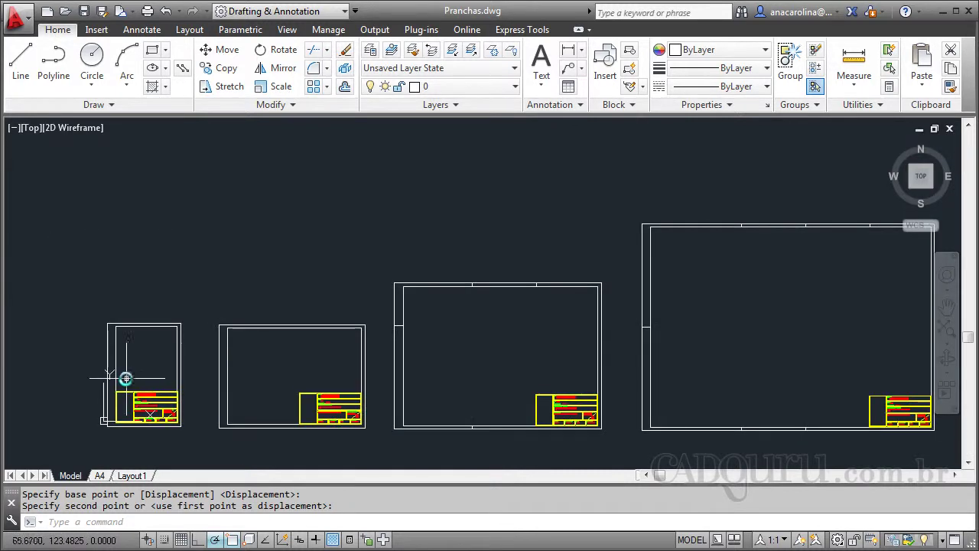
{"action": "scroll", "coordinate": [171, 349], "scroll_direction": "down", "scroll_amount": 3}
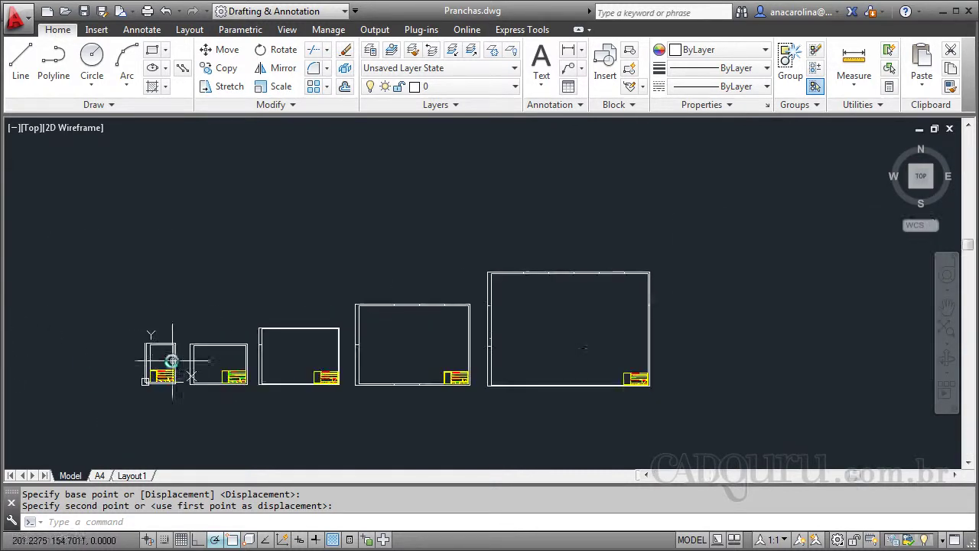
{"action": "scroll", "coordinate": [600, 343], "scroll_direction": "up", "scroll_amount": 3}
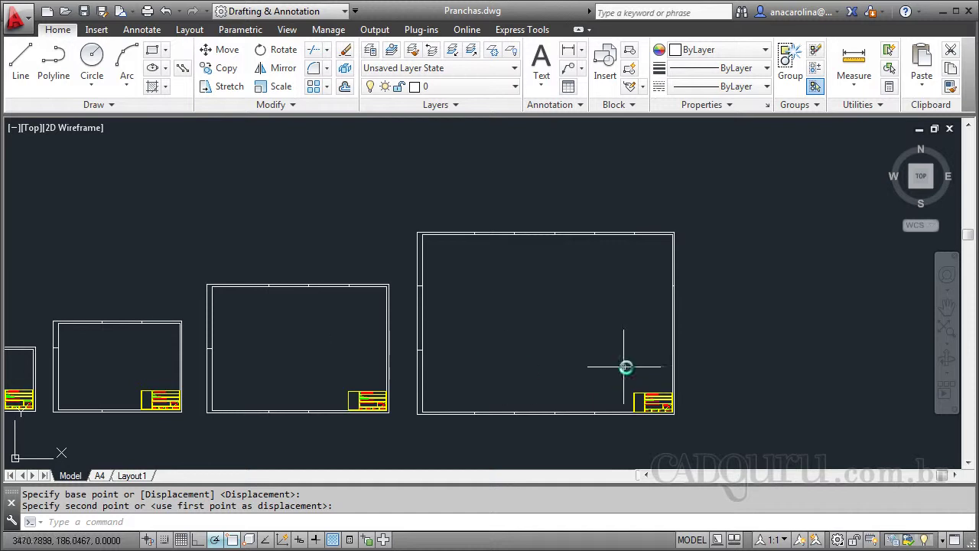
{"action": "scroll", "coordinate": [658, 443], "scroll_direction": "up", "scroll_amount": 2}
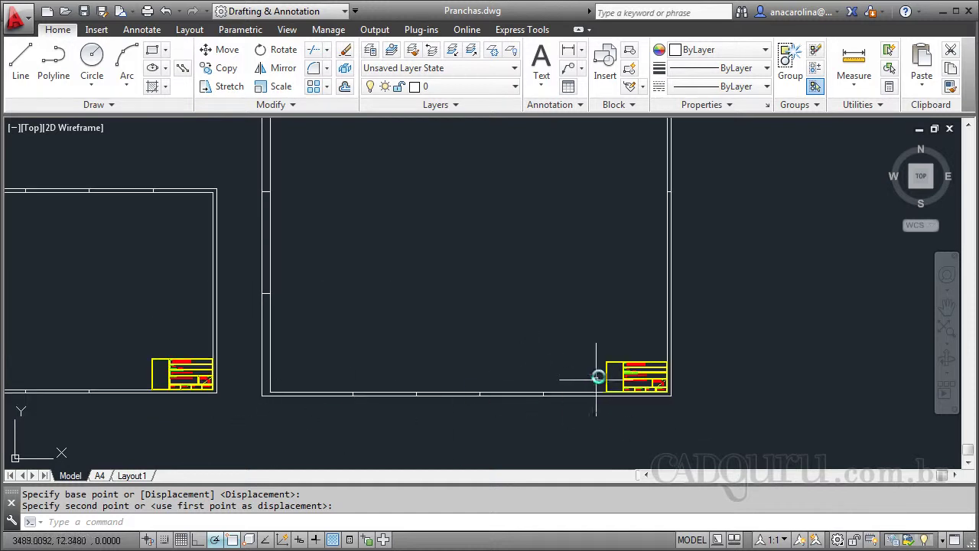
{"action": "scroll", "coordinate": [739, 428], "scroll_direction": "down", "scroll_amount": 2}
{"action": "scroll", "coordinate": [790, 314], "scroll_direction": "down", "scroll_amount": 2}
{"action": "scroll", "coordinate": [569, 349], "scroll_direction": "up", "scroll_amount": 2}
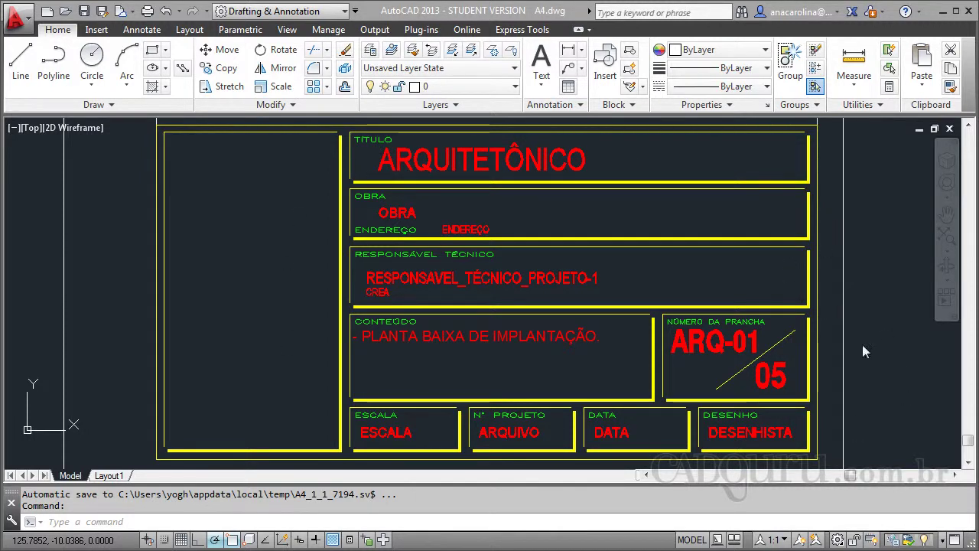
Examine the title block within its sheet frame in A4.dwg and return to the five sheets in Pranchas.dwg.
{"action": "scroll", "coordinate": [394, 332], "scroll_direction": "down", "scroll_amount": 4}
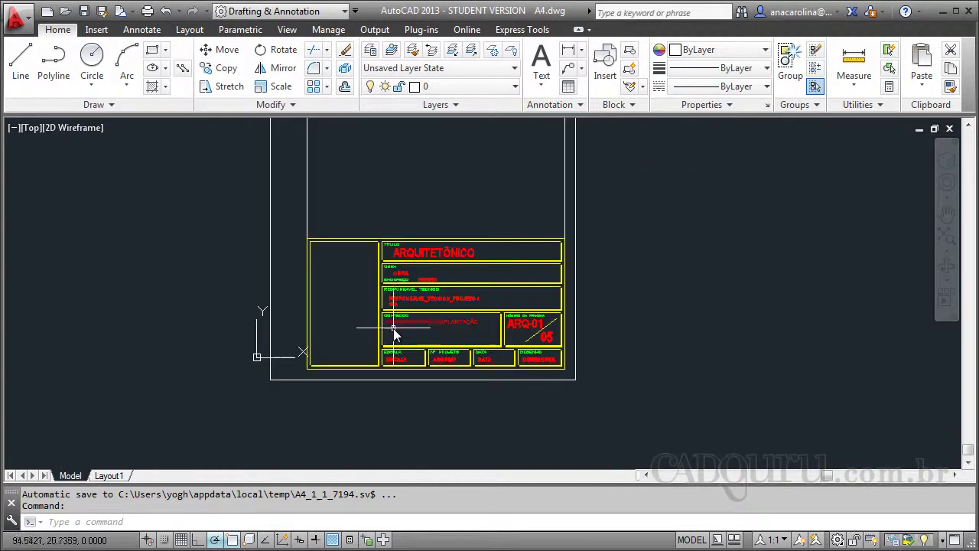
{"action": "scroll", "coordinate": [394, 332], "scroll_direction": "down", "scroll_amount": 4}
{"action": "scroll", "coordinate": [437, 214], "scroll_direction": "up", "scroll_amount": 2}
{"action": "scroll", "coordinate": [434, 237], "scroll_direction": "down", "scroll_amount": 2}
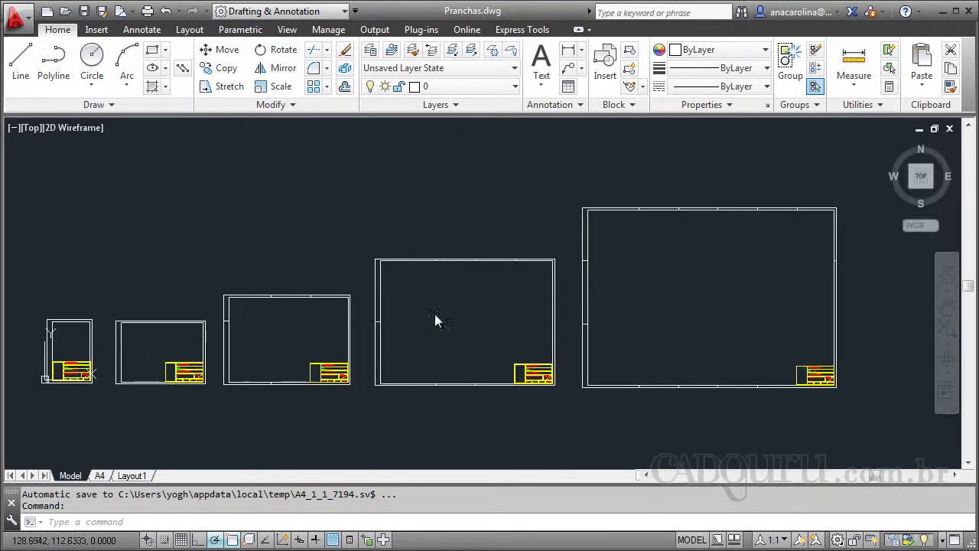
Inspect the title block at the lower-right corner of the largest sheet, up close and against the whole frame.
{"action": "left_click", "coordinate": [779, 404]}
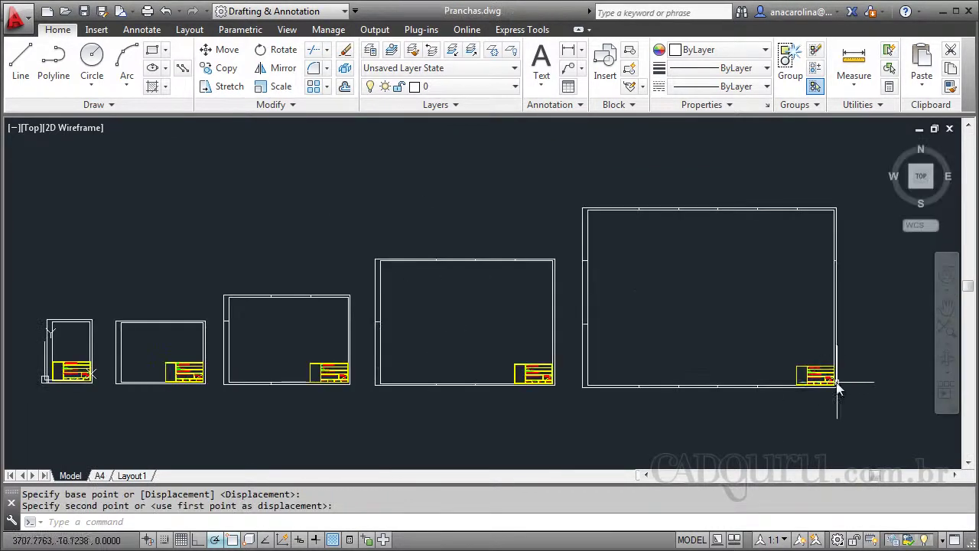
{"action": "scroll", "coordinate": [859, 382], "scroll_direction": "down", "scroll_amount": 2}
{"action": "scroll", "coordinate": [774, 393], "scroll_direction": "up", "scroll_amount": 5}
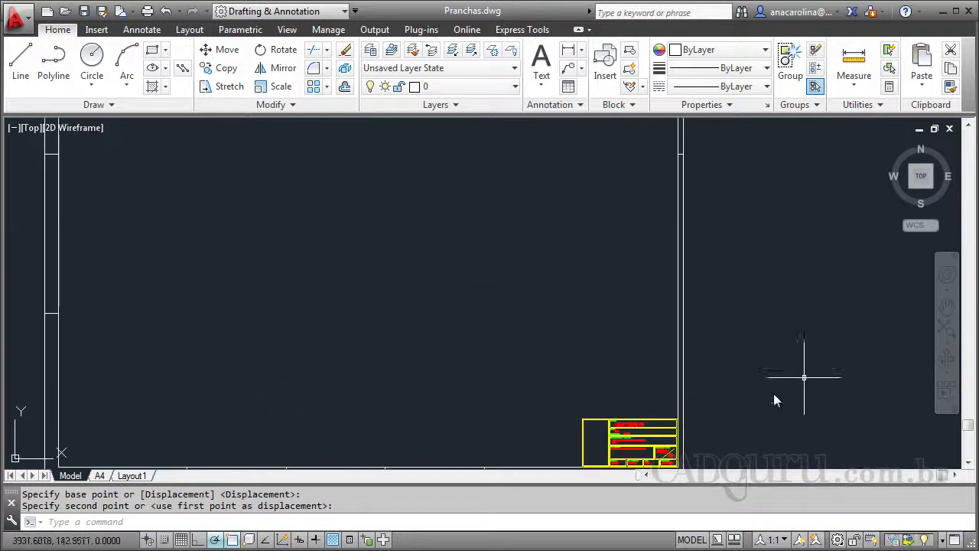
{"action": "scroll", "coordinate": [773, 394], "scroll_direction": "down", "scroll_amount": 2}
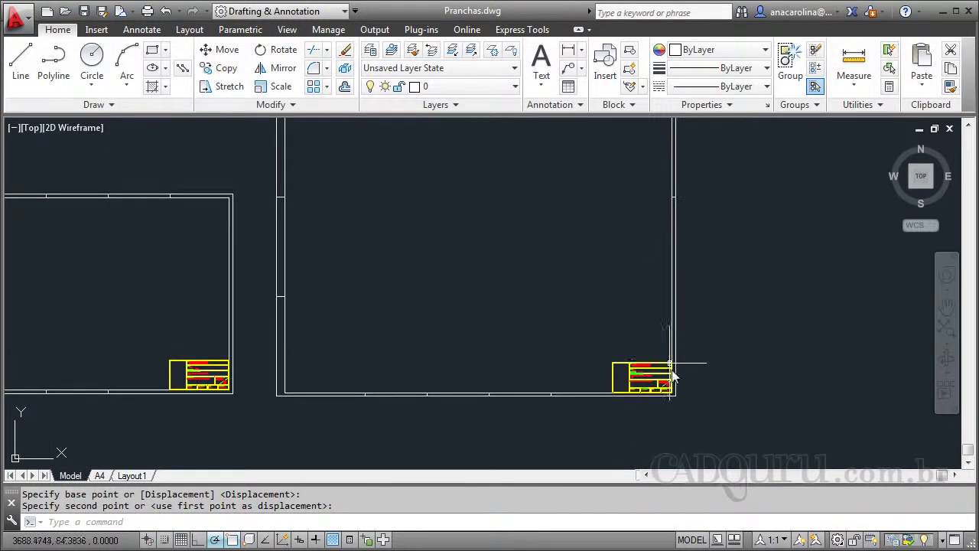
{"action": "scroll", "coordinate": [658, 394], "scroll_direction": "up", "scroll_amount": 7}
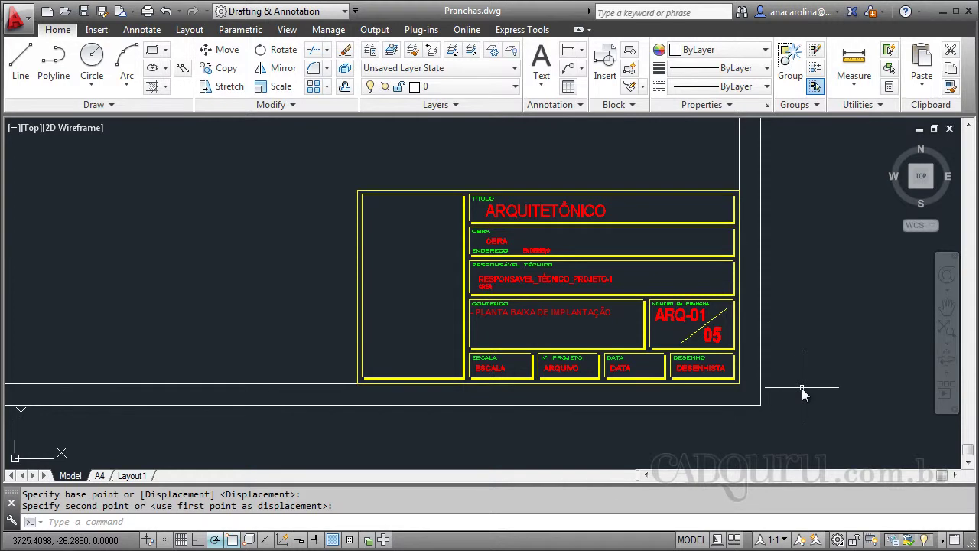
{"action": "scroll", "coordinate": [650, 452], "scroll_direction": "down", "scroll_amount": 5}
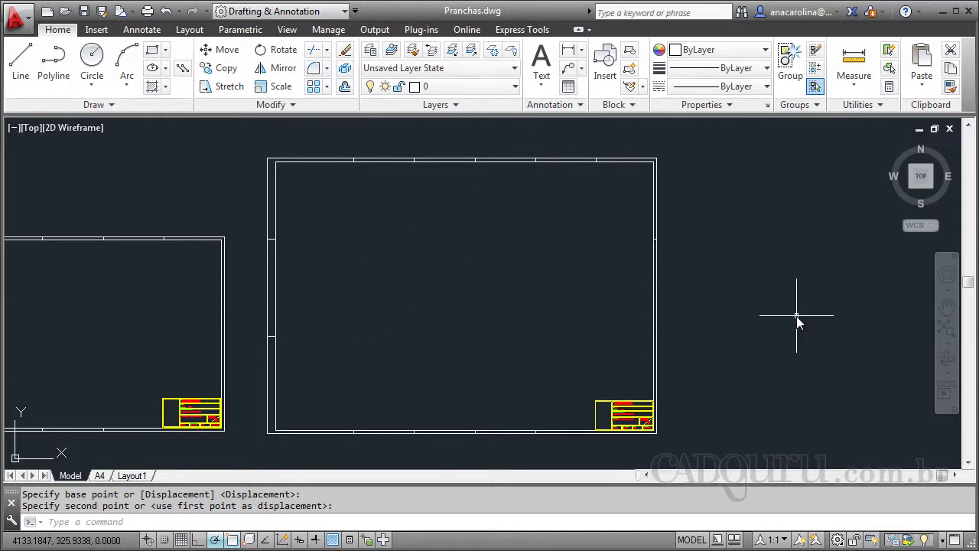
{"action": "scroll", "coordinate": [650, 429], "scroll_direction": "up", "scroll_amount": 8}
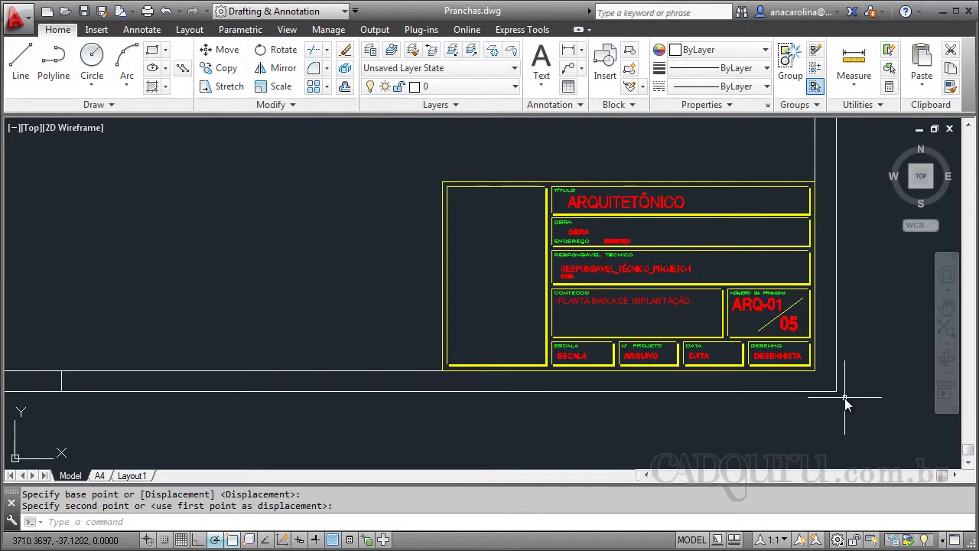
{"action": "scroll", "coordinate": [727, 415], "scroll_direction": "down", "scroll_amount": 8}
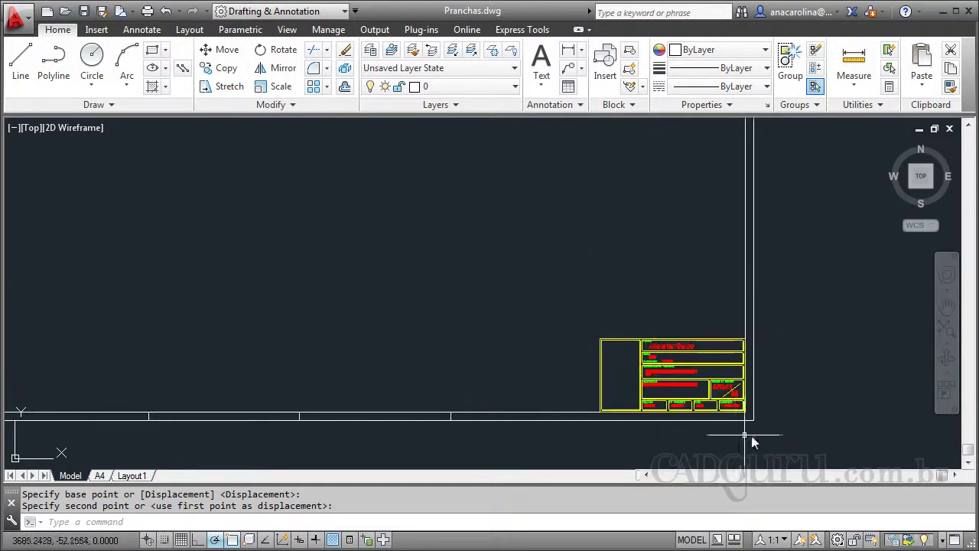